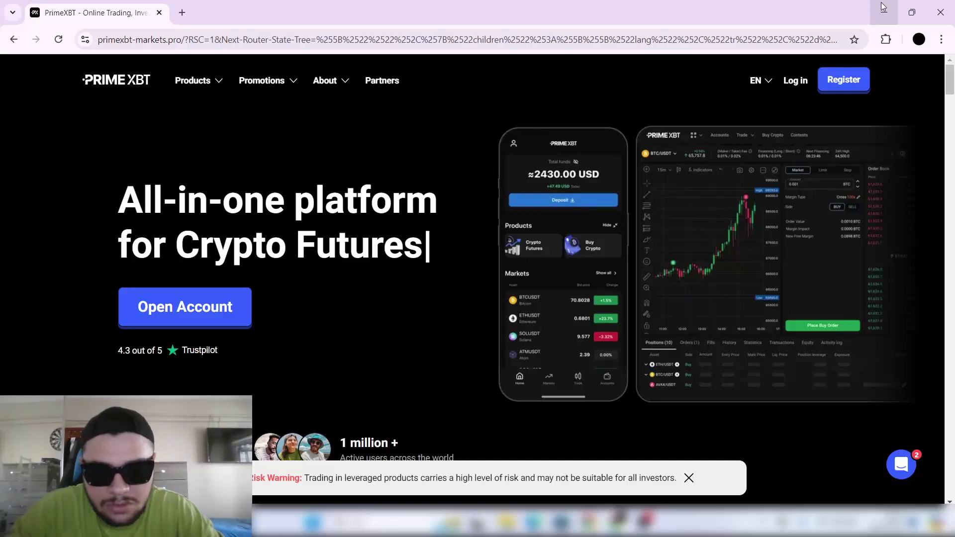
Start a new PrimeXBT registration, then switch to logging in to an existing account
left_click(842, 87)
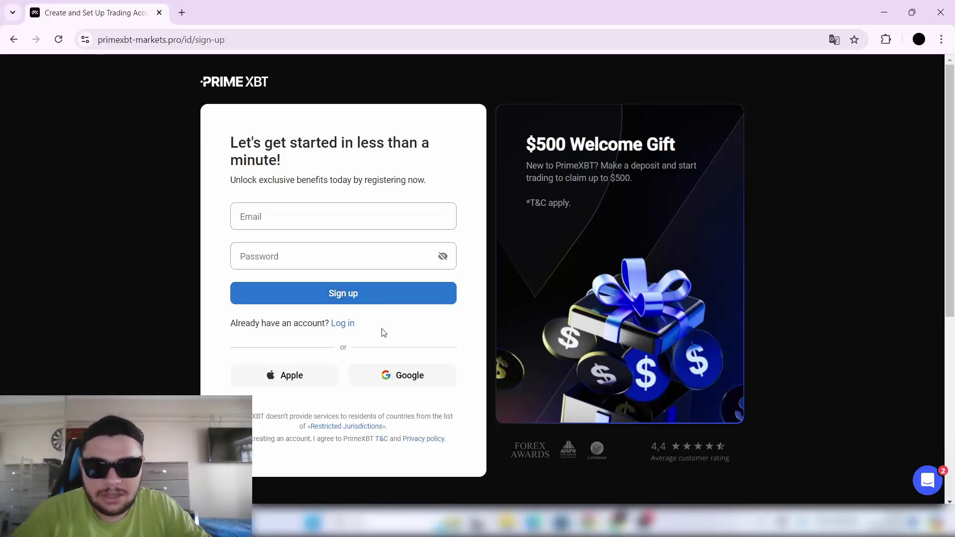
left_click(343, 324)
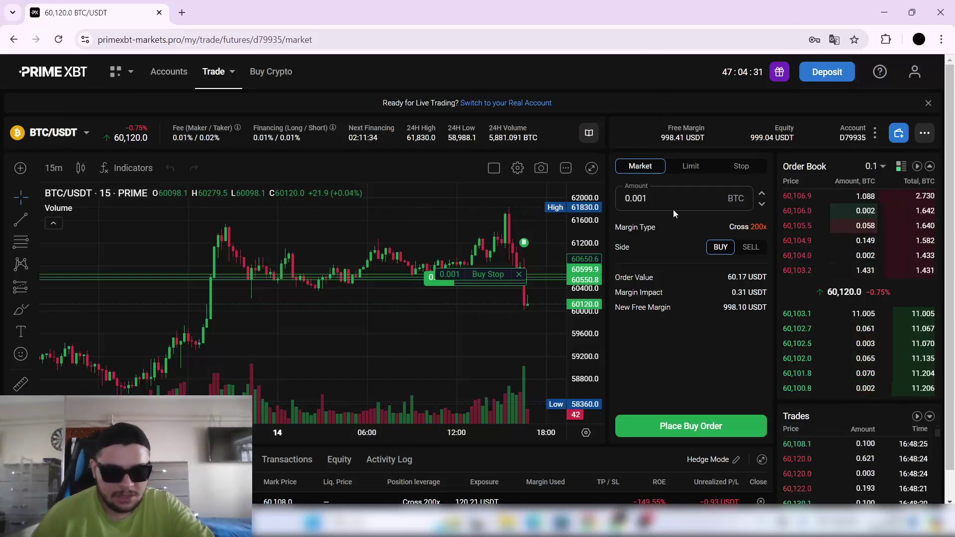
Place and confirm a 0.001 BTC market buy order on BTC/USDT
left_click(661, 200)
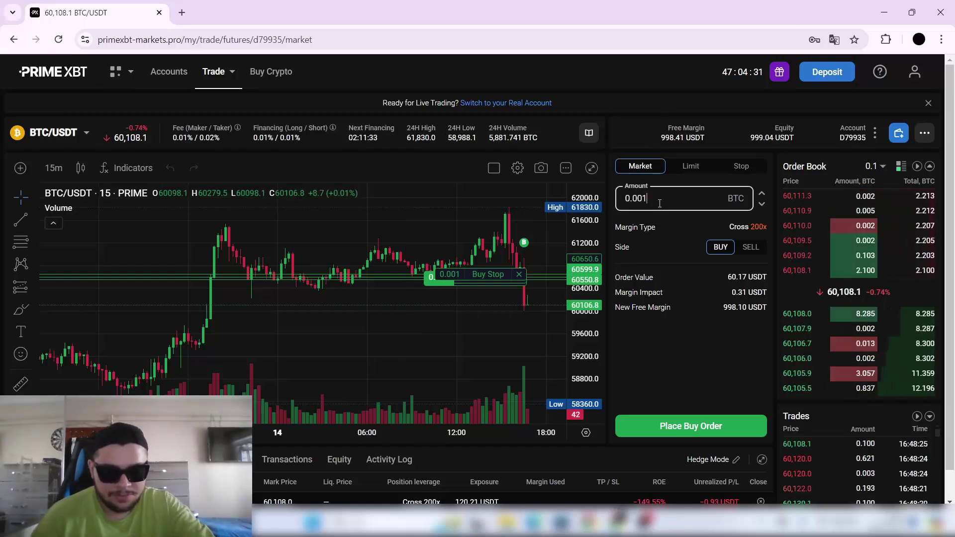
left_click(701, 426)
left_click(499, 455)
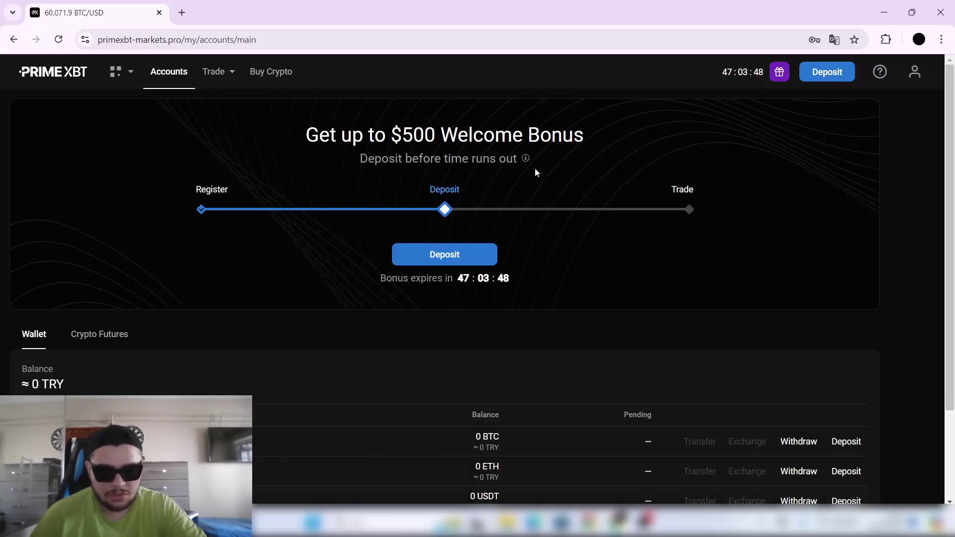
scroll(106, 228, "down", 2)
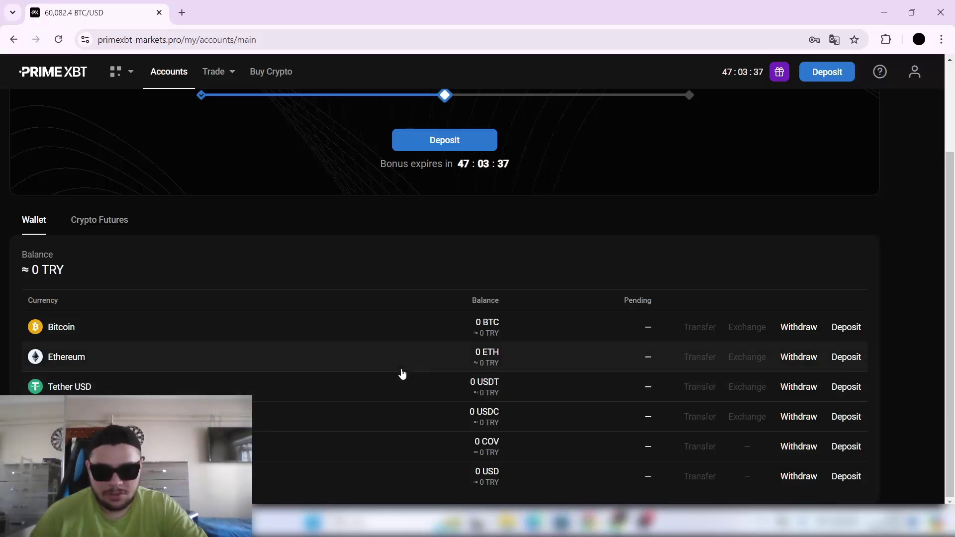
scroll(378, 348, "up", 1)
On Buy Crypto, keep EUR as the pay currency and review the ~0.0034 BTC for 200 EUR rate
left_click(272, 72)
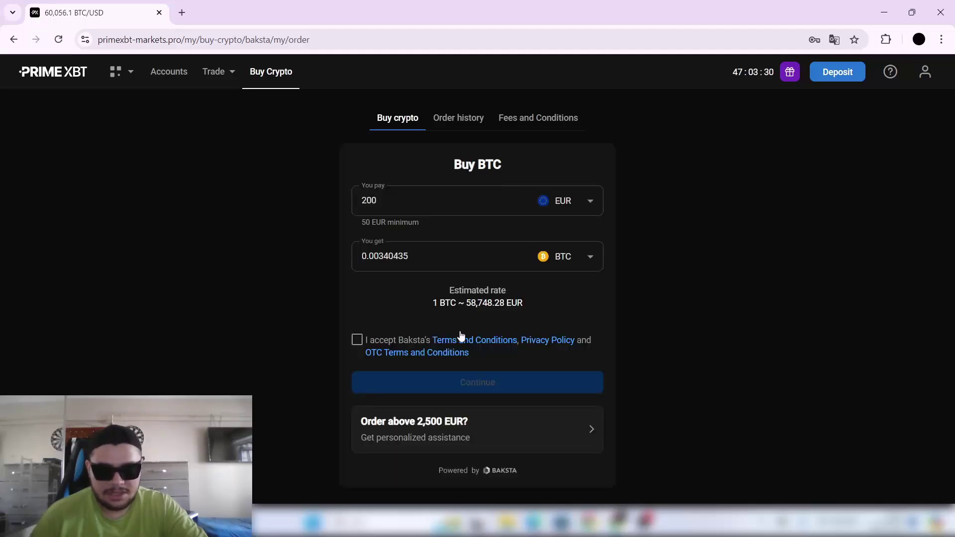
left_click(590, 204)
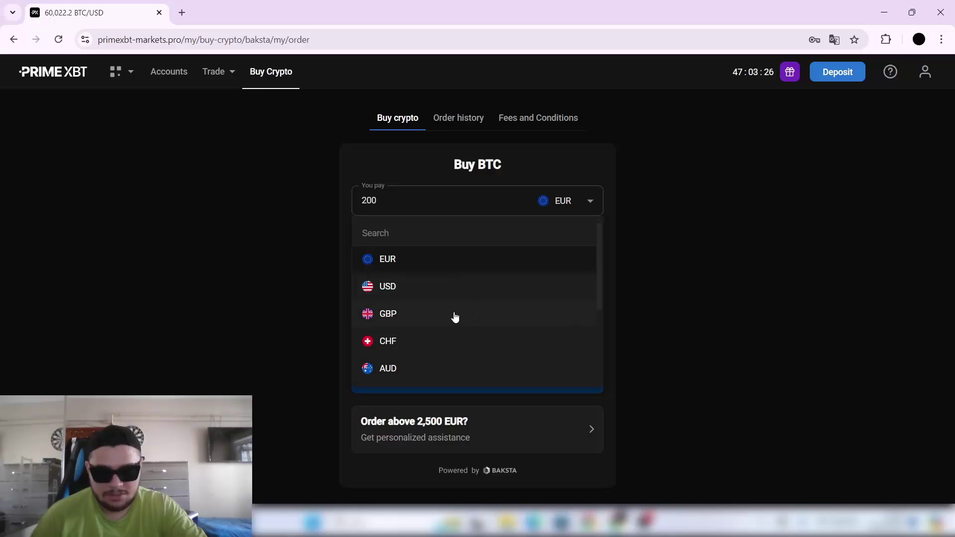
scroll(445, 341, "down", 3)
left_click(317, 276)
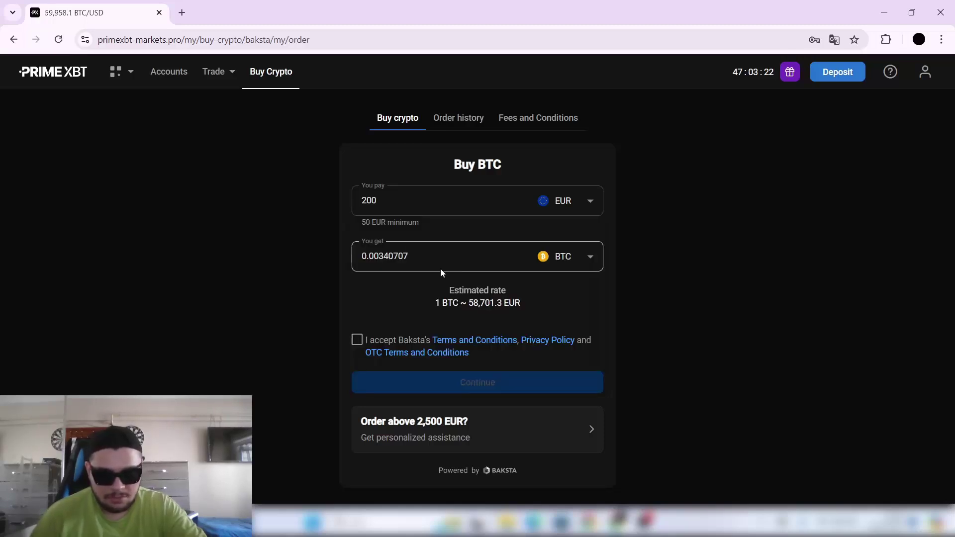
left_click_drag(432, 289, 477, 306)
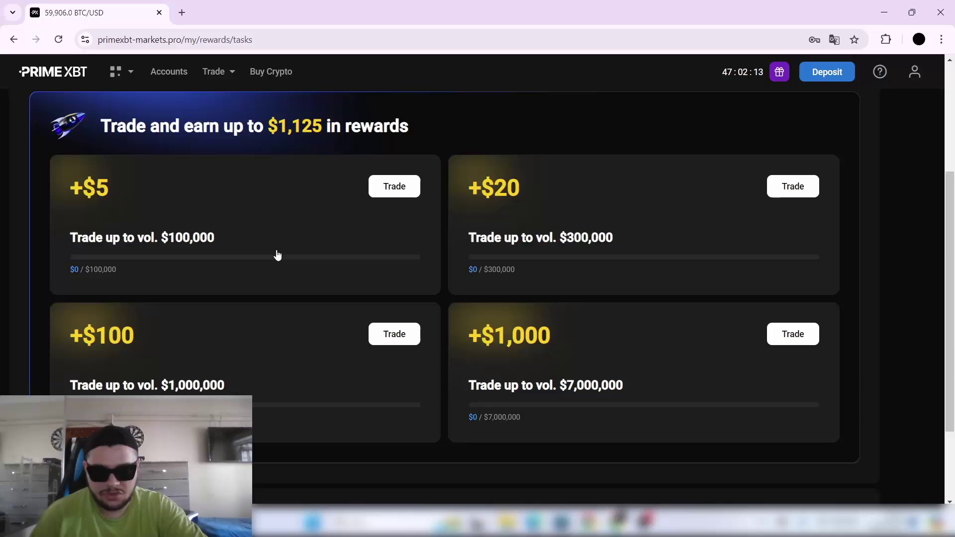
Scroll the Accounts page to view the wallet table, every currency at 0
scroll(235, 217, "up", 5)
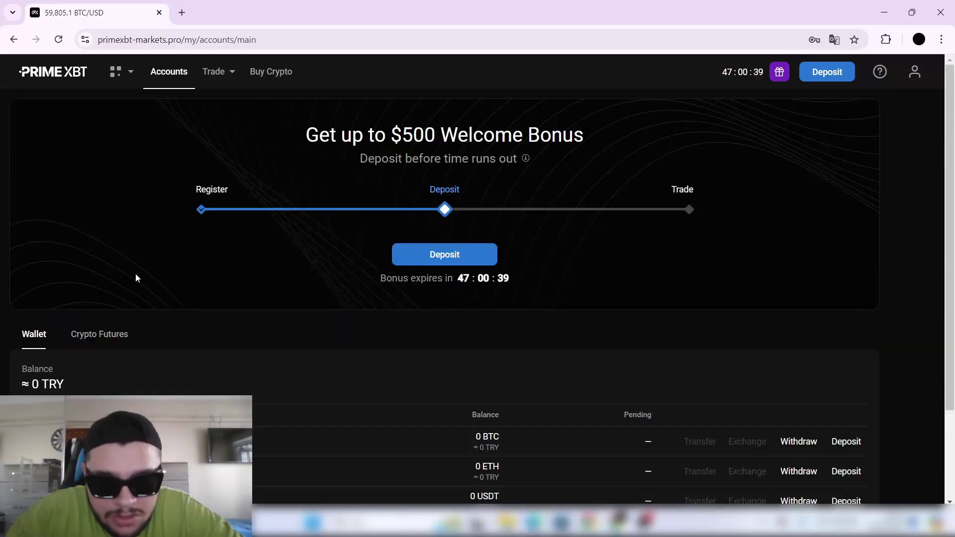
scroll(136, 278, "down", 2)
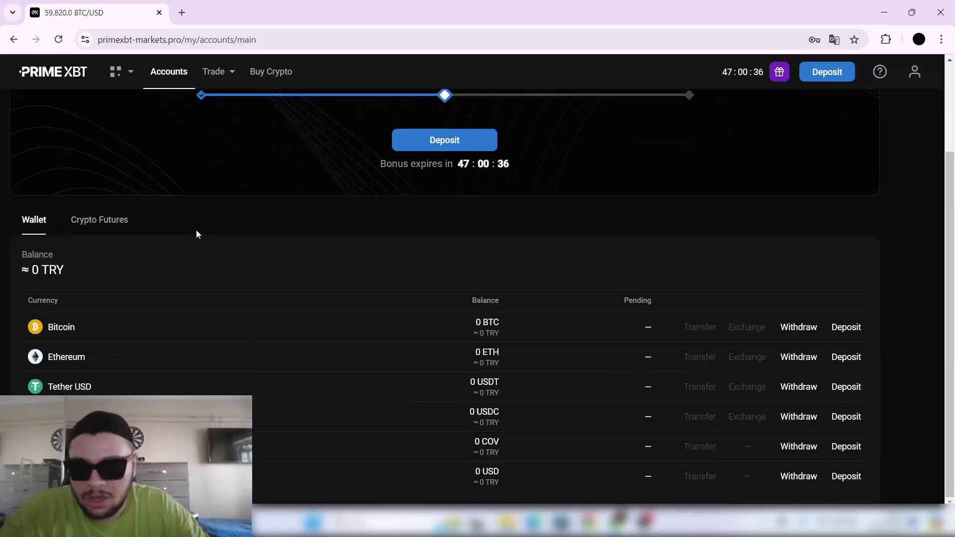
Copy the Tether USD deposit address for the Tron (TRC-20) network
left_click(845, 387)
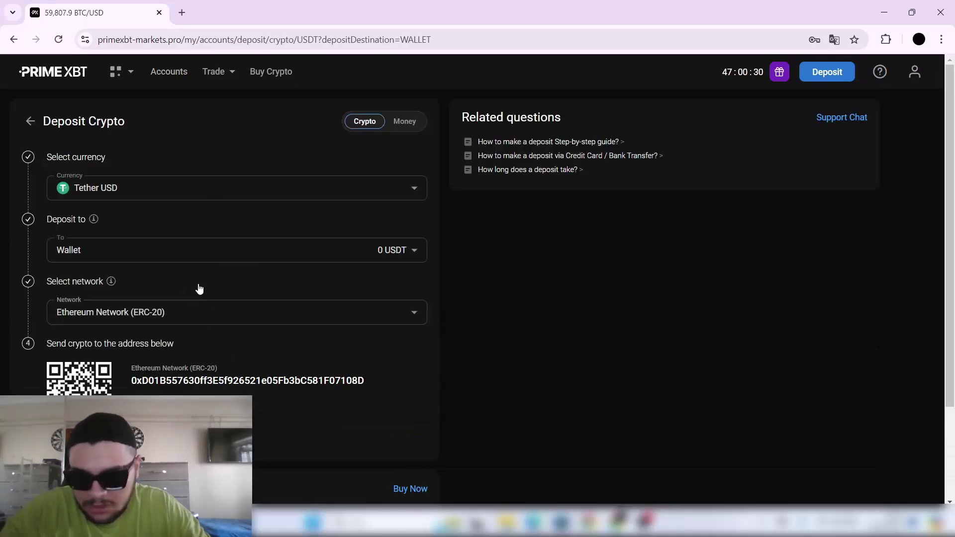
scroll(198, 288, "down", 1)
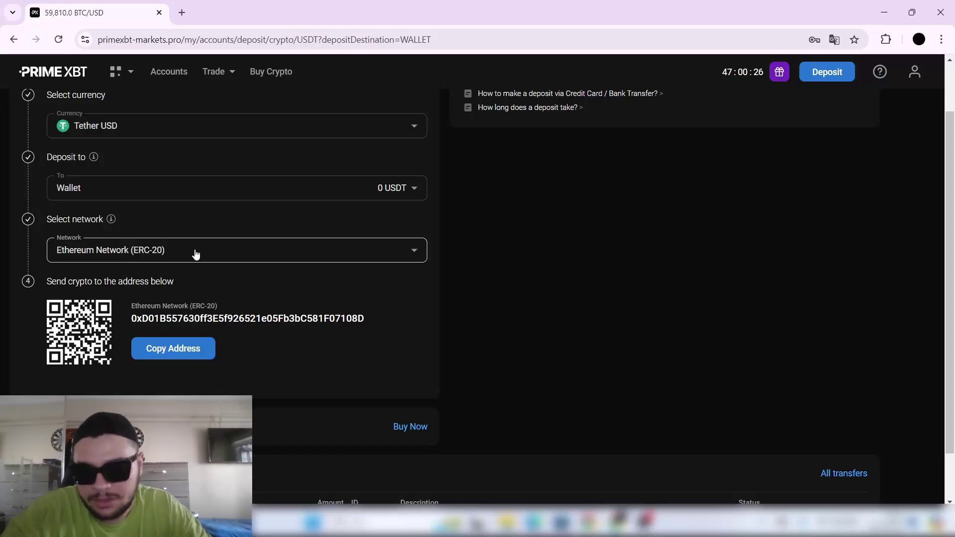
left_click(189, 255)
left_click(142, 336)
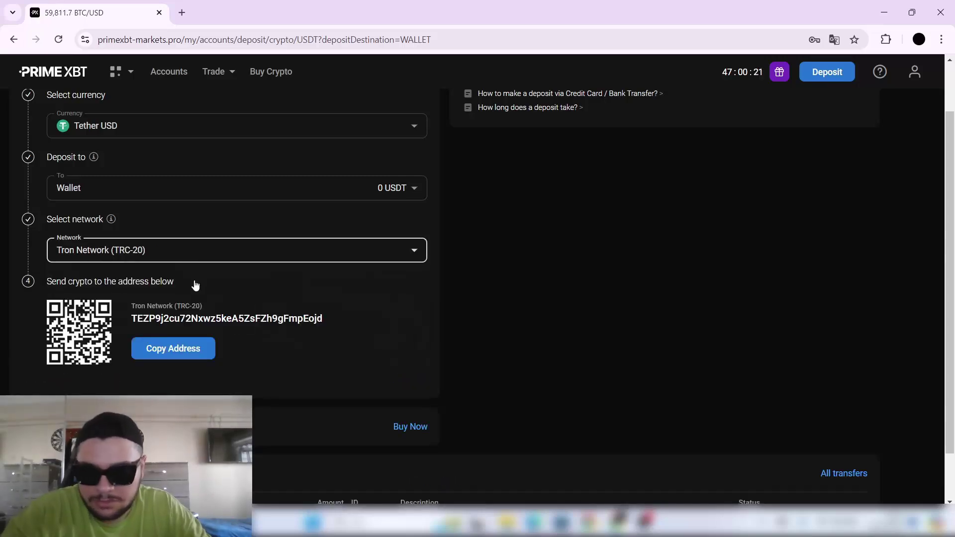
left_click(178, 349)
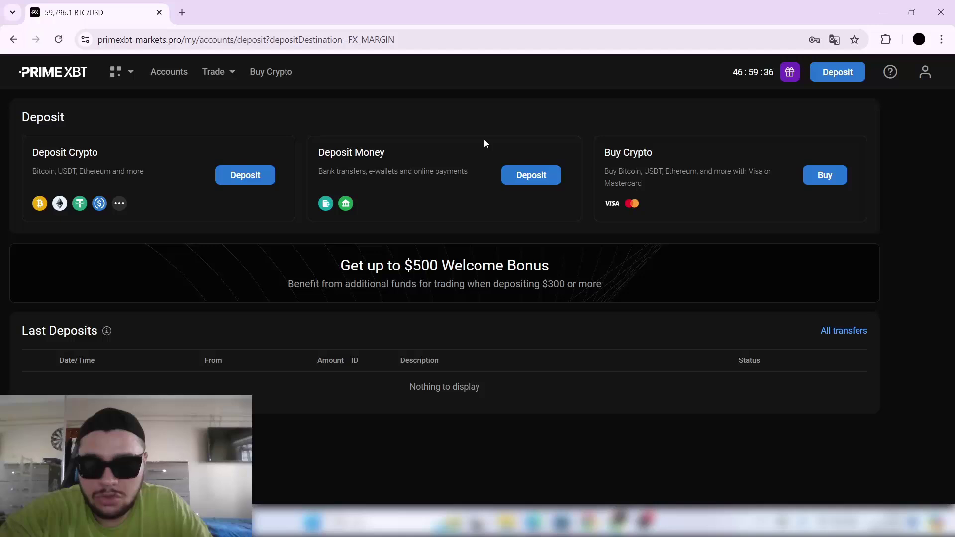
Review Deposit Money payment methods keeping Binance Pay, then start a card crypto purchase
left_click(518, 181)
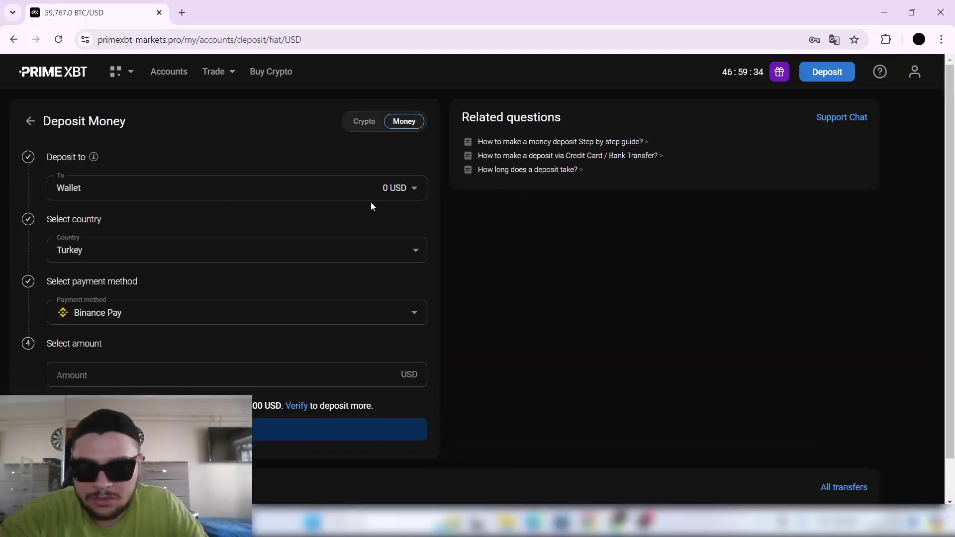
scroll(194, 241, "down", 2)
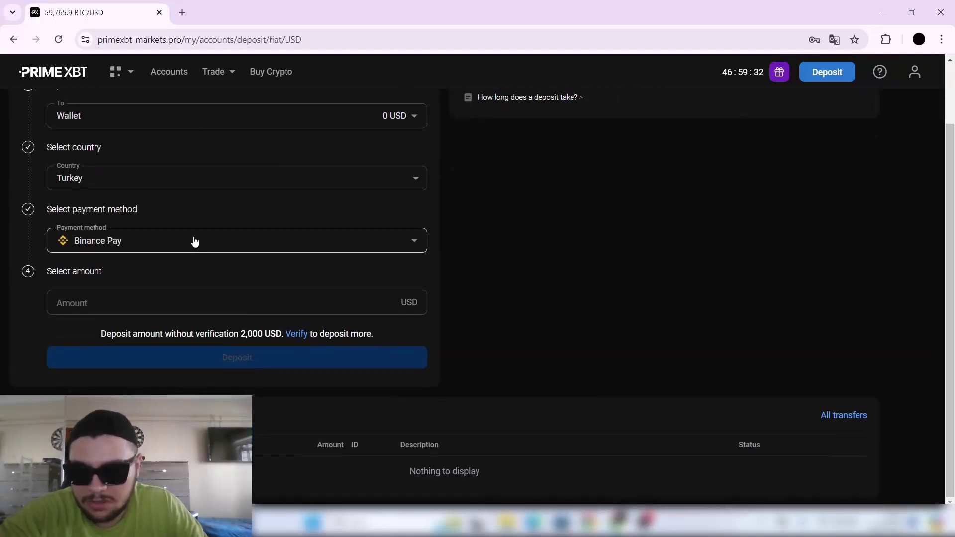
left_click(191, 241)
scroll(268, 230, "up", 2)
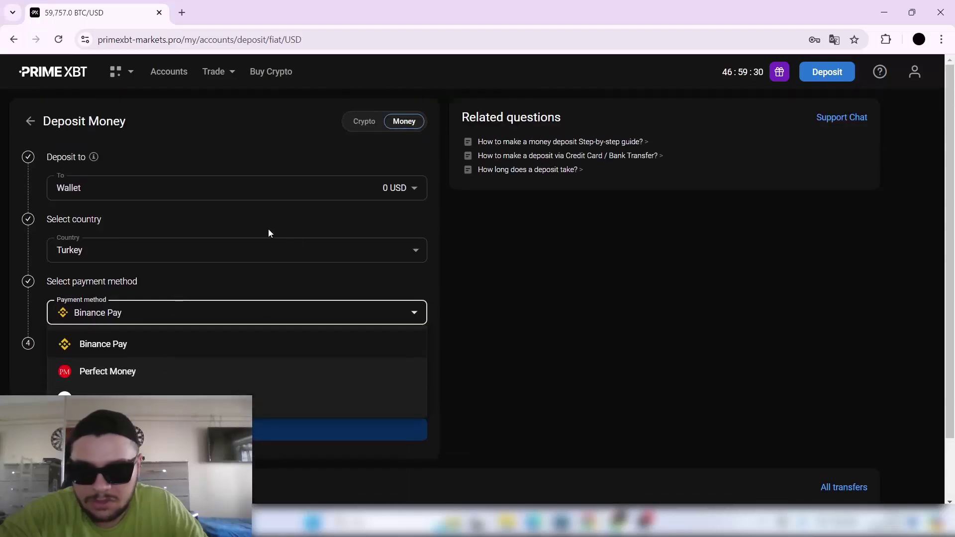
scroll(252, 263, "down", 2)
scroll(252, 263, "down", 1)
left_click(490, 267)
scroll(341, 213, "up", 2)
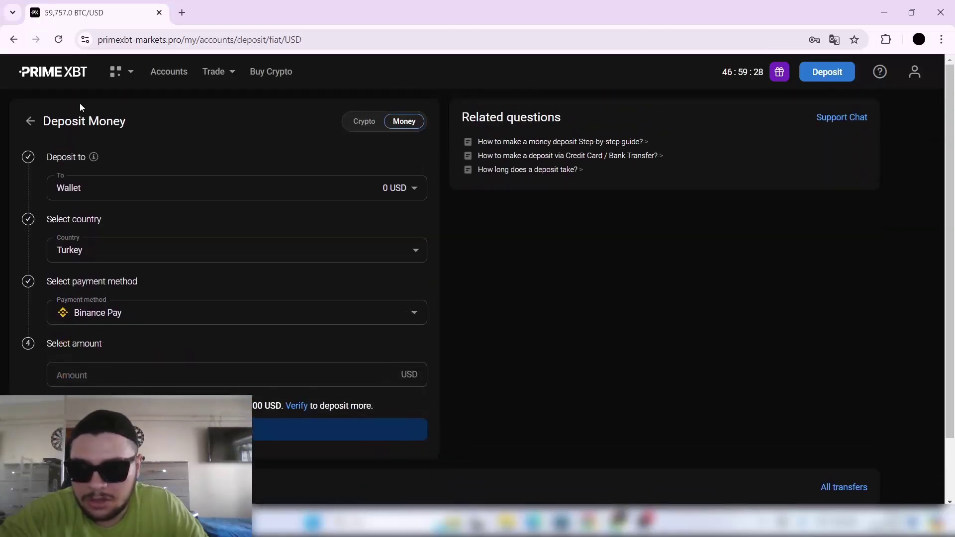
left_click(30, 121)
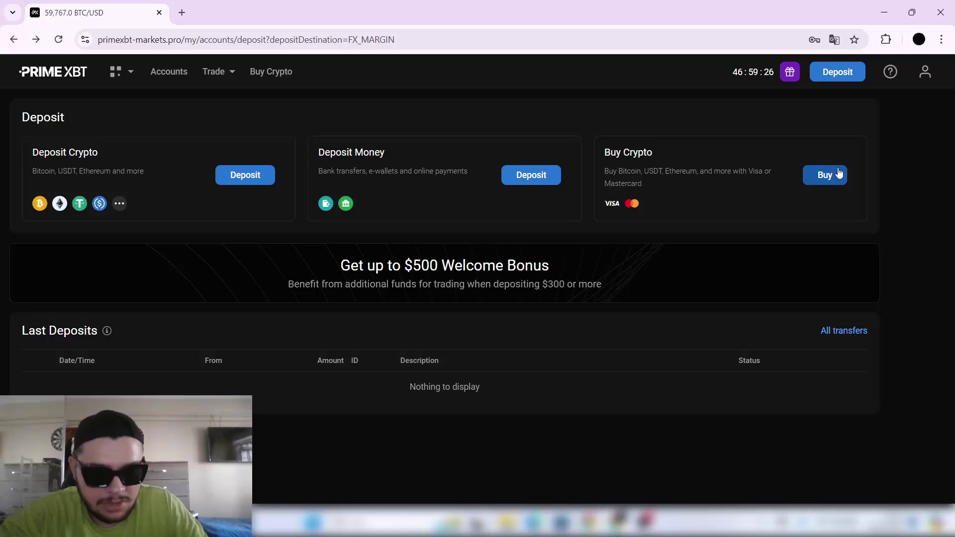
left_click(838, 173)
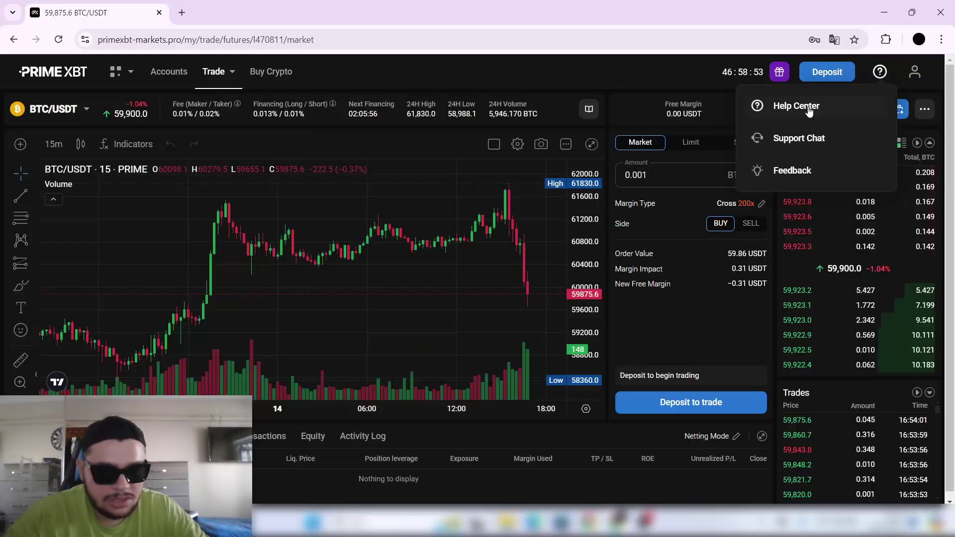
Browse Help Center articles in a new tab, then open Support Chat from the trading page
left_click(809, 111)
scroll(308, 268, "down", 1)
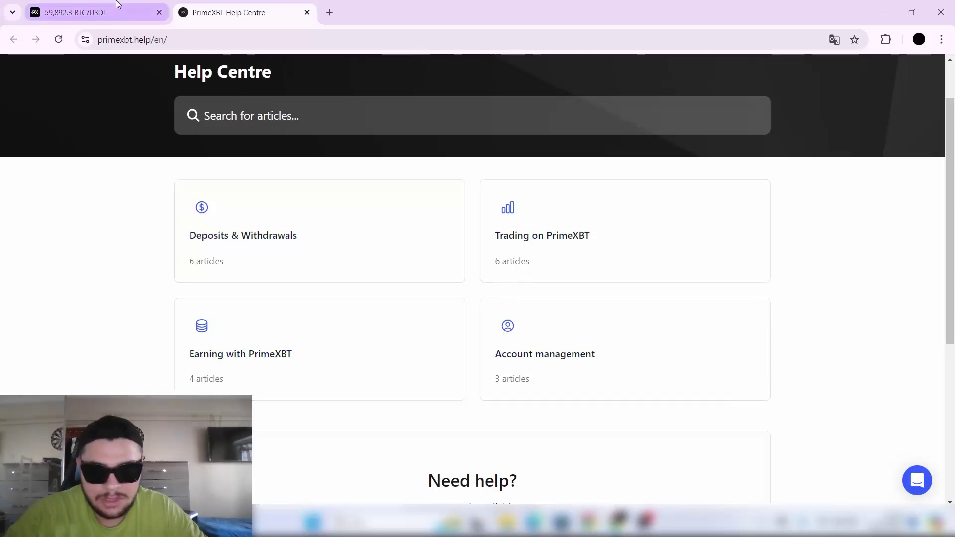
left_click(95, 12)
left_click(880, 71)
left_click(829, 137)
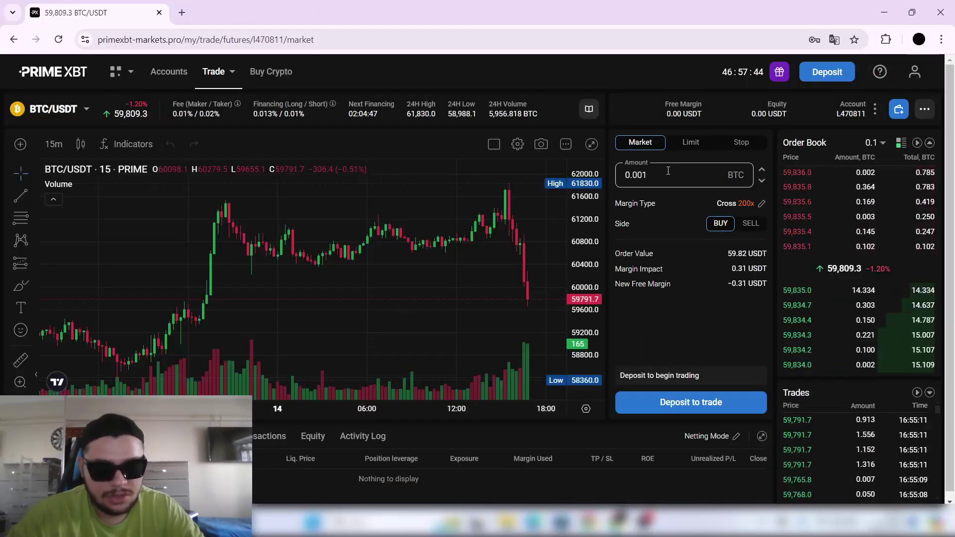
Select the 0.001 BTC Amount field in the demo BTC/USDT order form
left_click(669, 173)
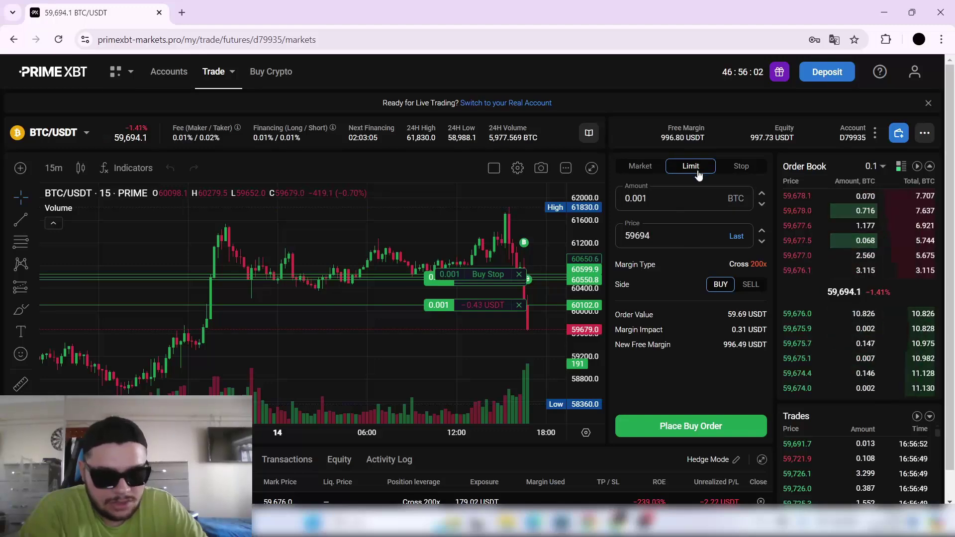
Switch the order type to Stop, then back to Market, and zoom the chart in and out
left_click(740, 166)
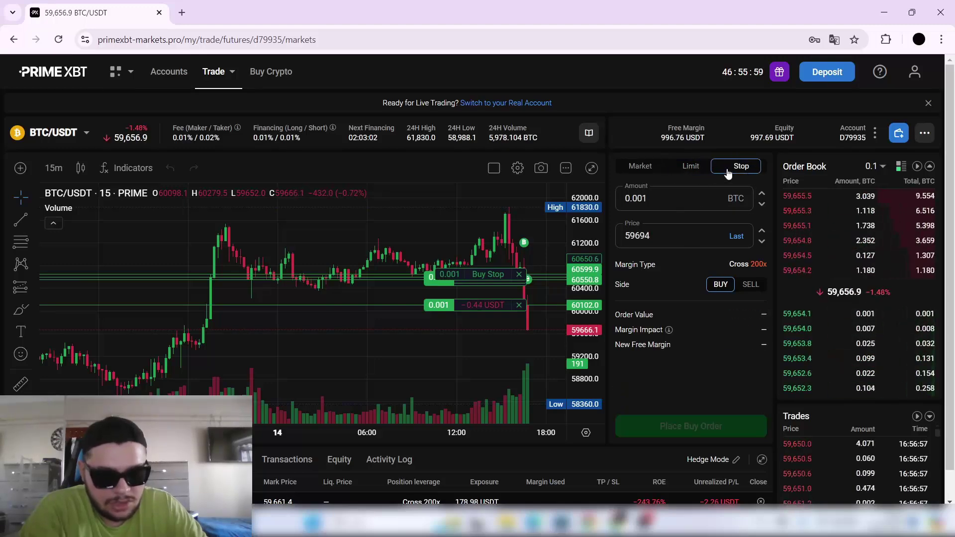
left_click(646, 169)
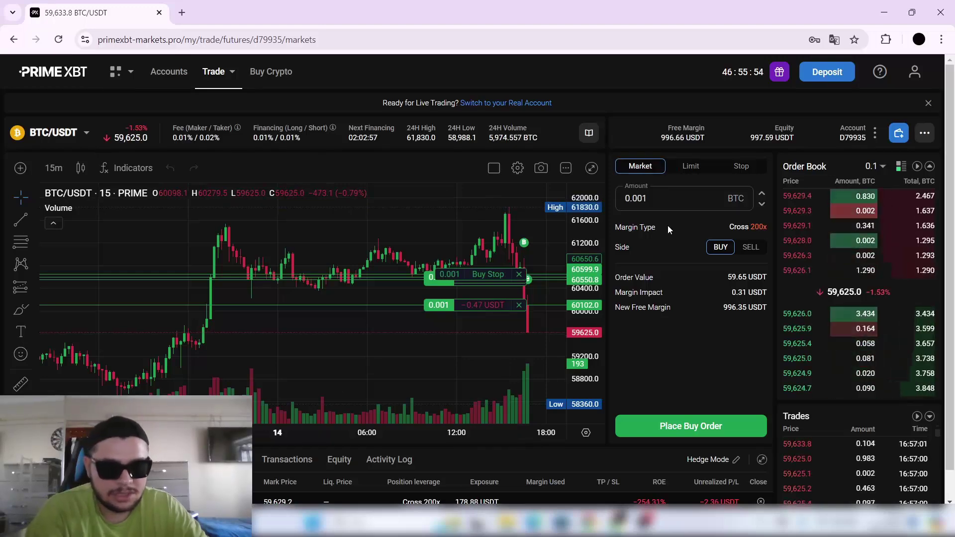
scroll(500, 269, "up", 5)
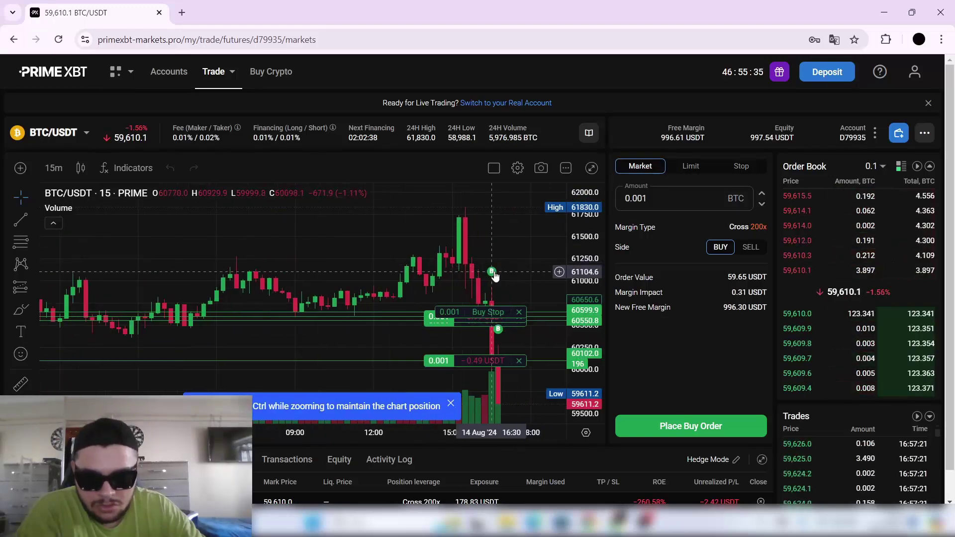
scroll(486, 268, "down", 3)
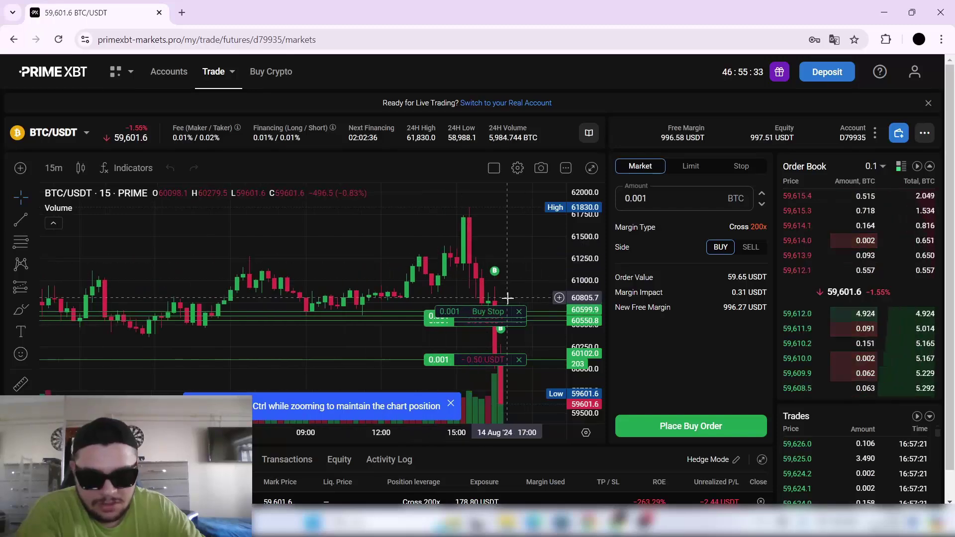
scroll(493, 278, "down", 2)
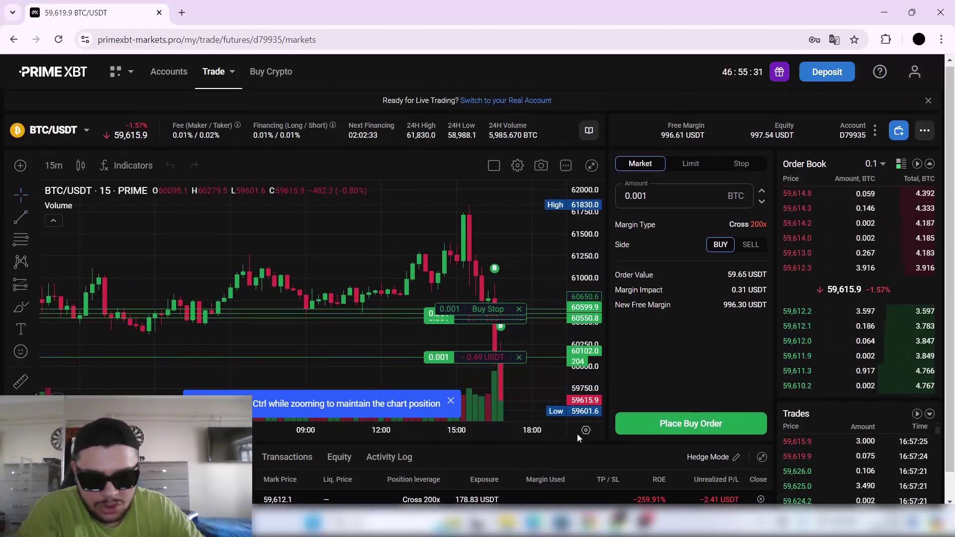
scroll(477, 288, "up", 2)
scroll(474, 290, "up", 2)
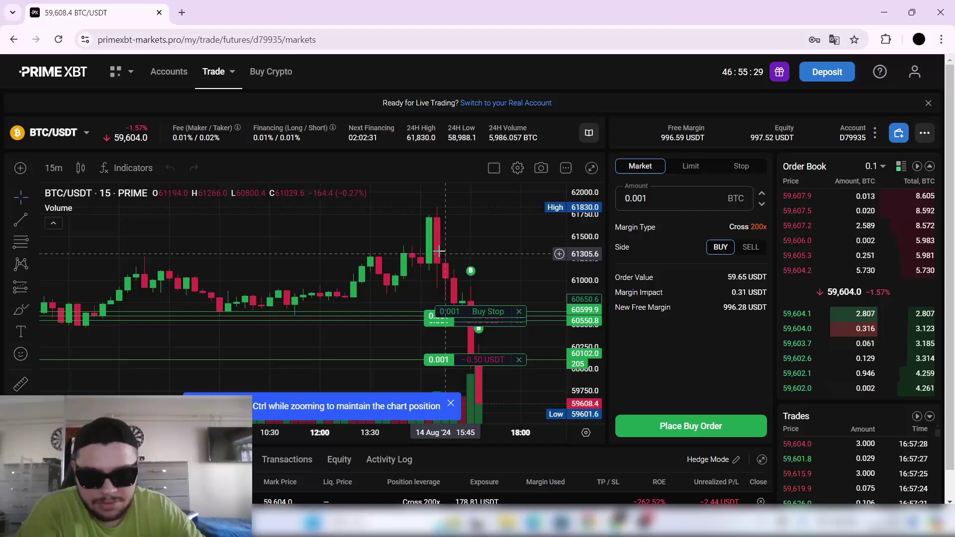